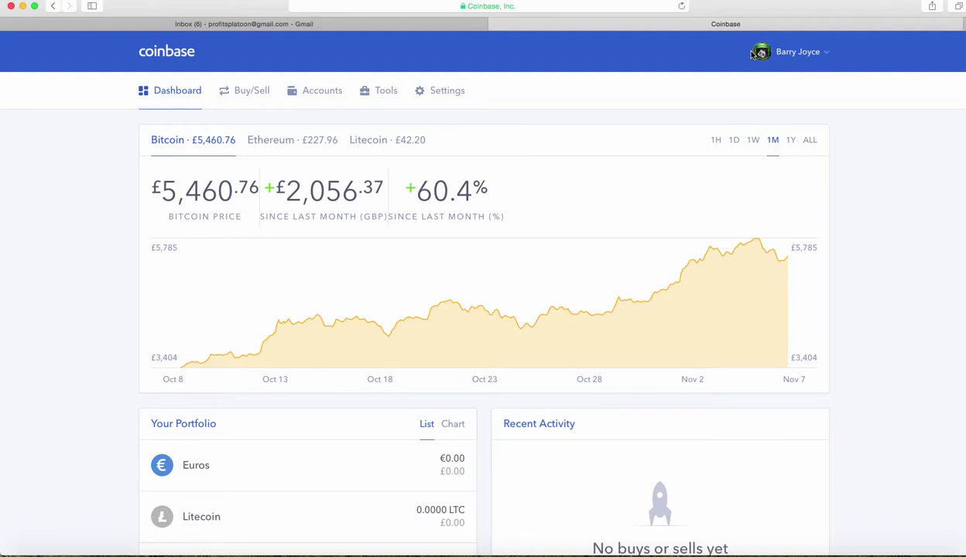
Open the account settings and view the profile options available in the user menu.
{"action": "left_click", "coordinate": [438, 94]}
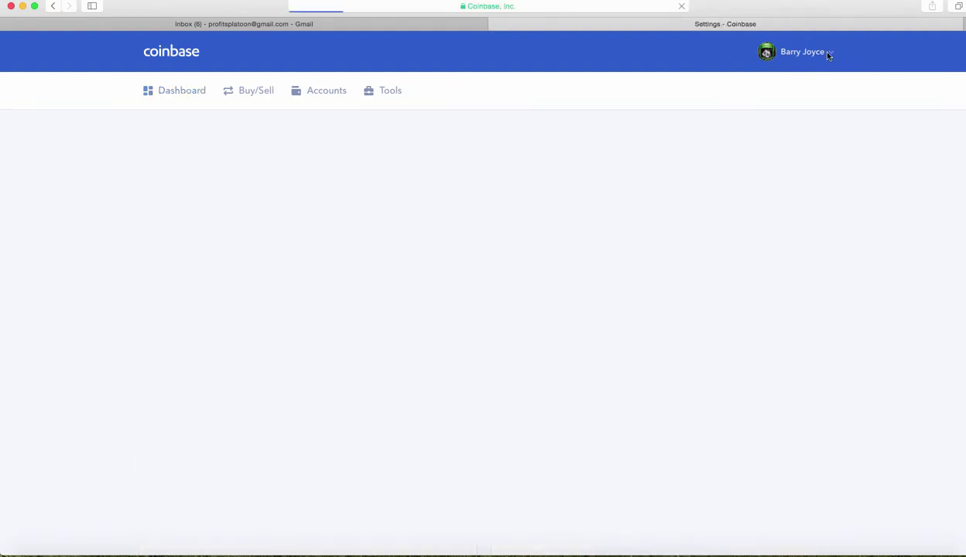
{"action": "left_click", "coordinate": [828, 57]}
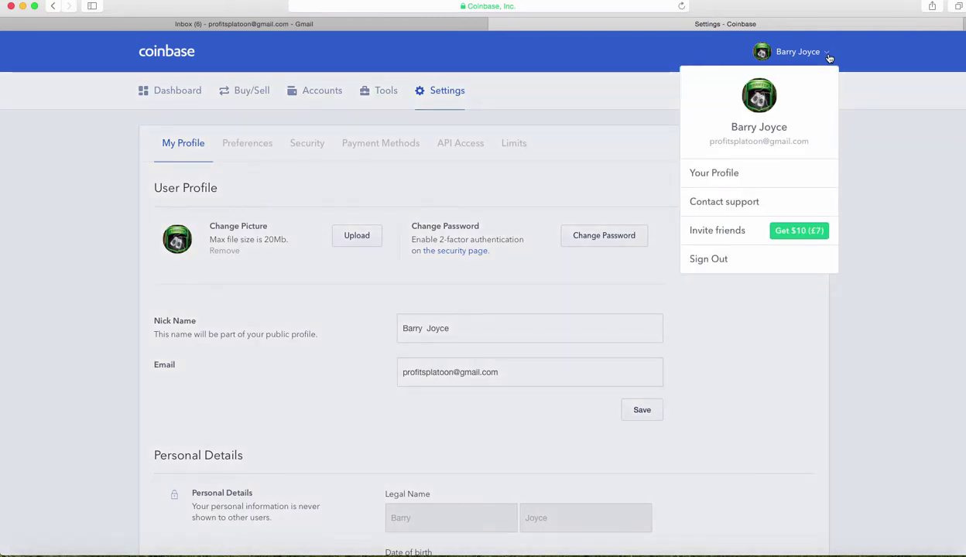
{"action": "left_click", "coordinate": [828, 58]}
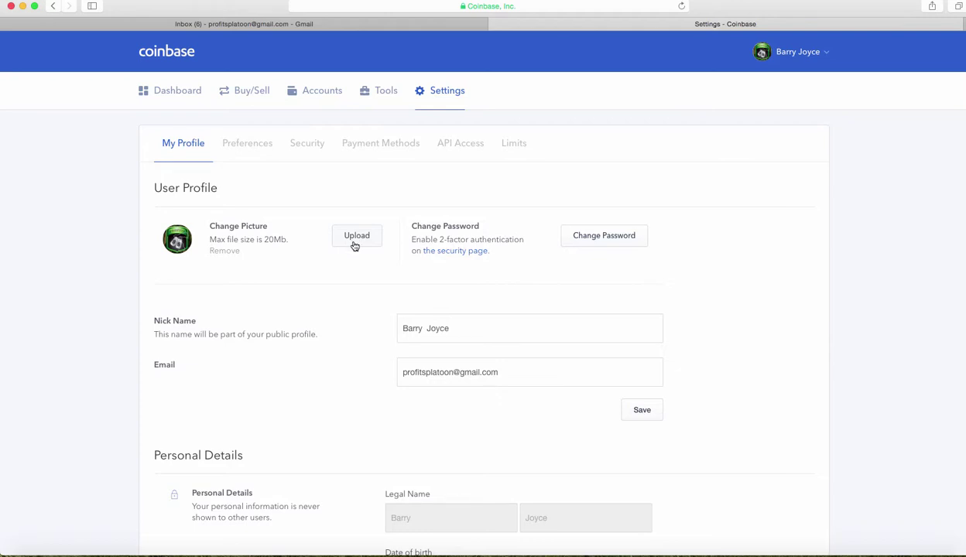
Return to the dashboard and review the portfolio balances and recent activity.
{"action": "left_click", "coordinate": [181, 98]}
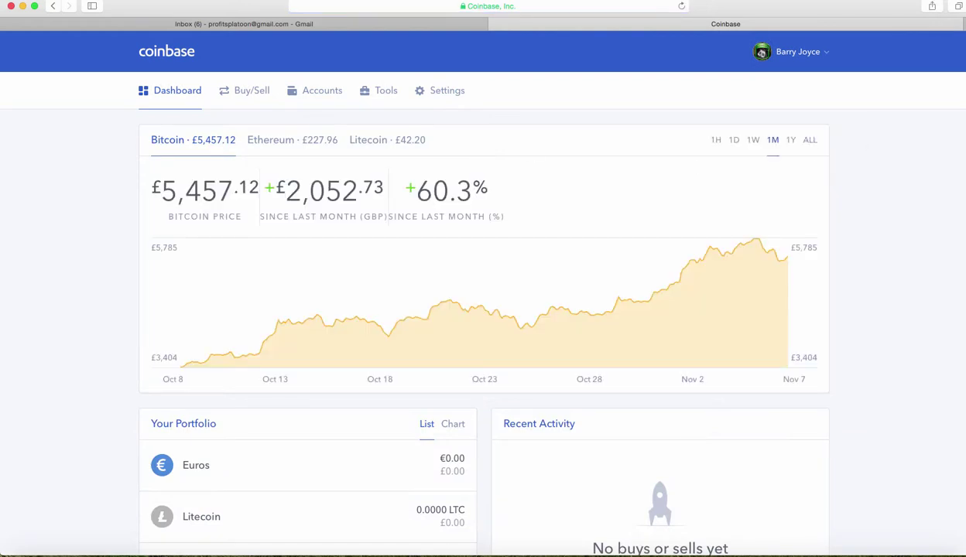
{"action": "scroll", "coordinate": [961, 291], "scroll_direction": "down", "scroll_amount": 5}
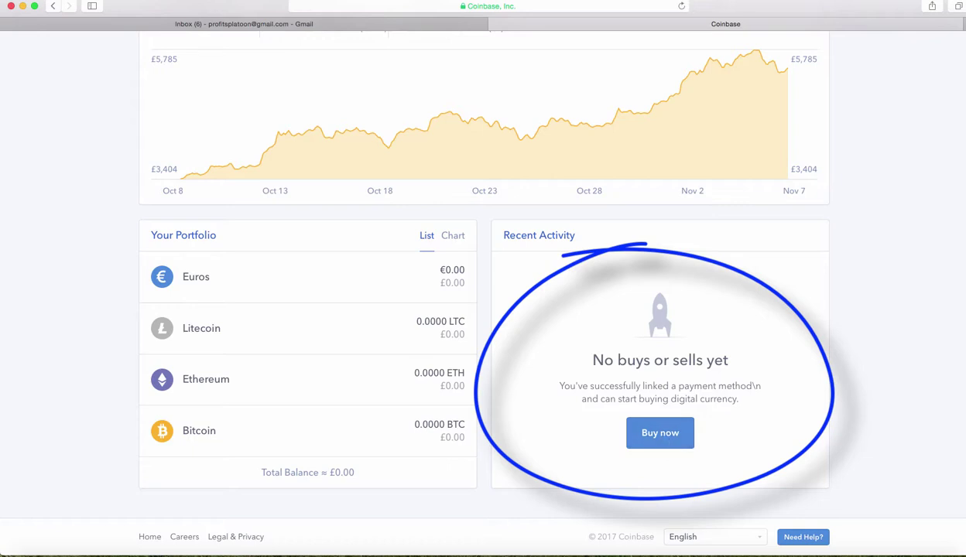
{"action": "scroll", "coordinate": [556, 155], "scroll_direction": "up", "scroll_amount": 5}
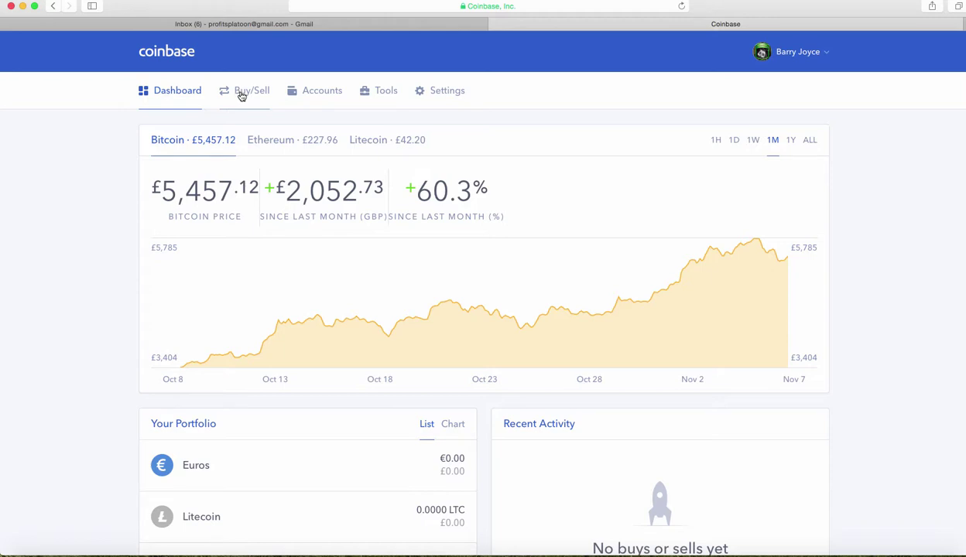
Open the Buy/Sell page, view the Sell form, and return to the Buy form.
{"action": "left_click", "coordinate": [242, 93]}
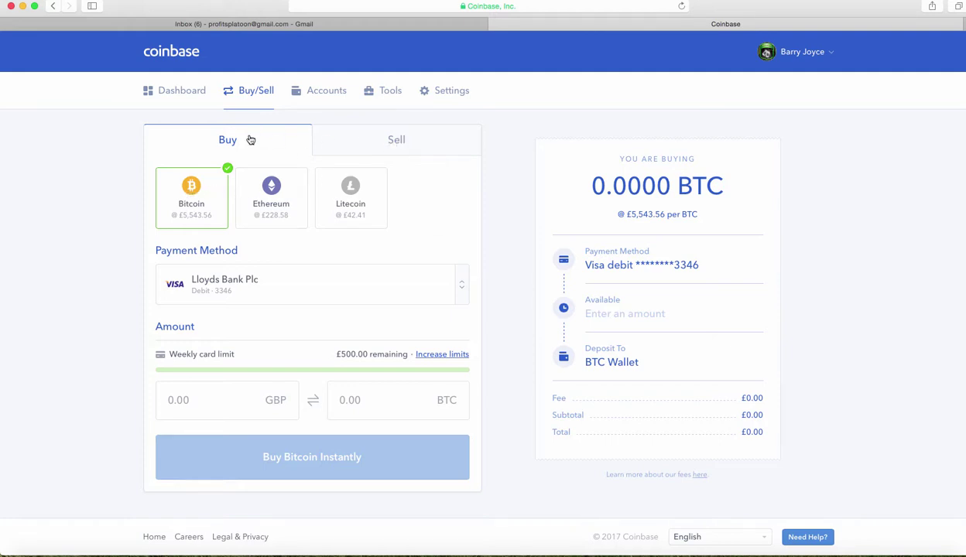
{"action": "left_click", "coordinate": [395, 140]}
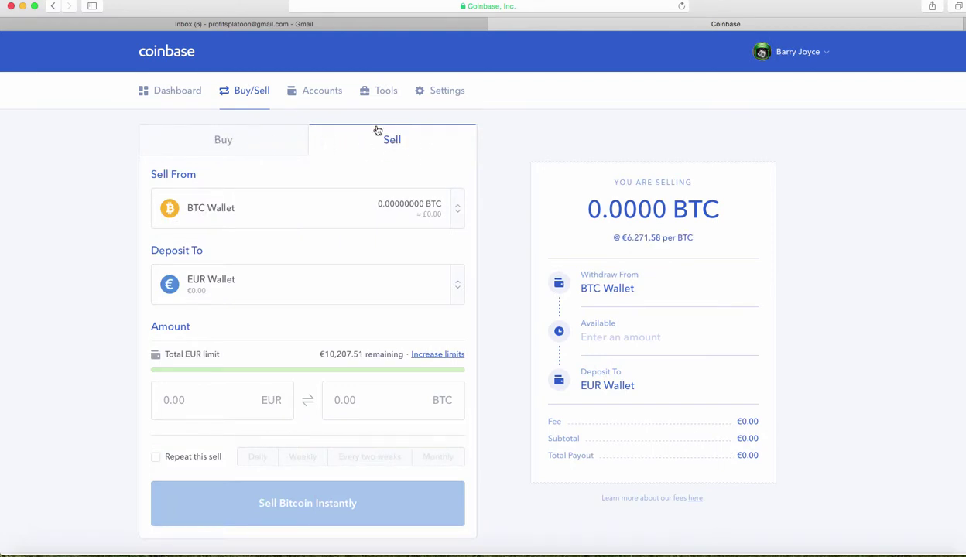
{"action": "left_click", "coordinate": [223, 144]}
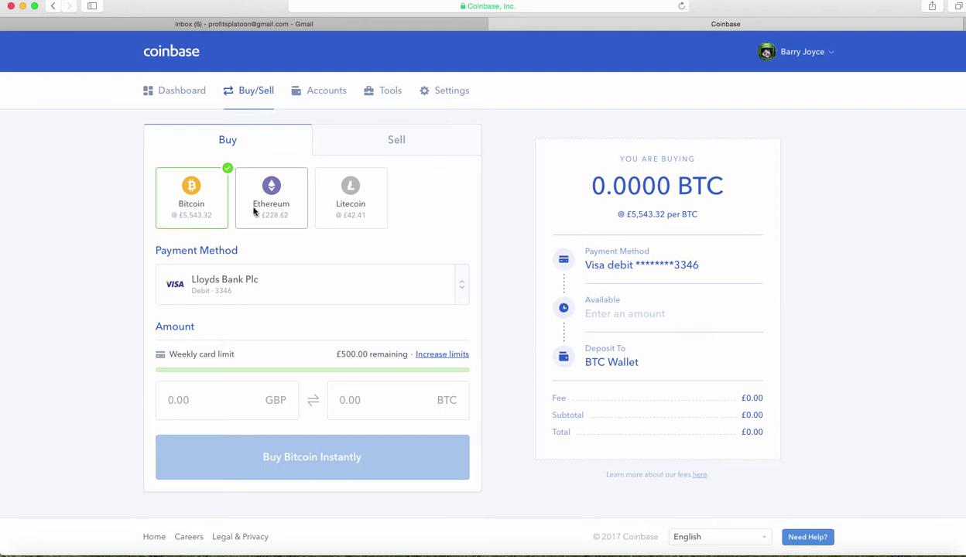
Compare the Ethereum and Litecoin purchase options and select Bitcoin again as the currency to buy.
{"action": "left_click", "coordinate": [260, 203]}
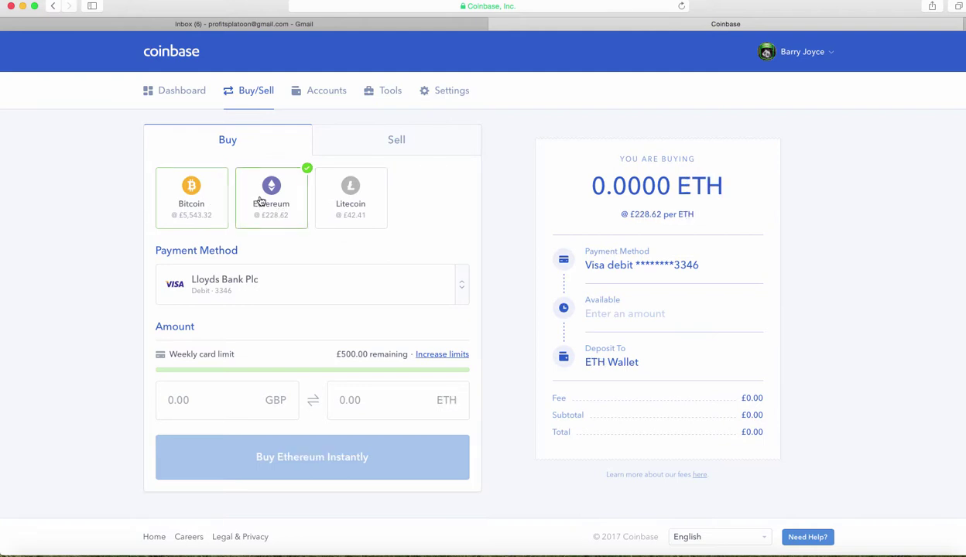
{"action": "left_click", "coordinate": [370, 211]}
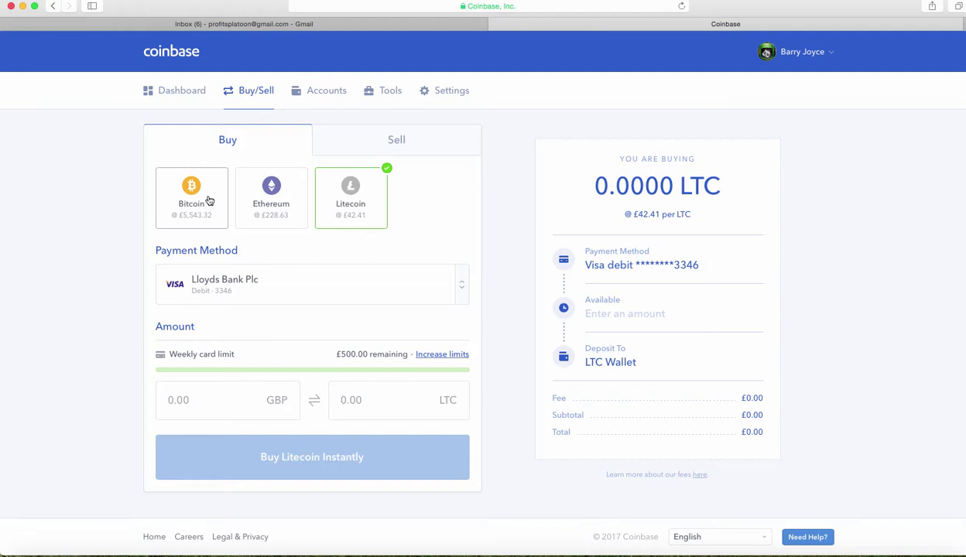
{"action": "left_click", "coordinate": [208, 200]}
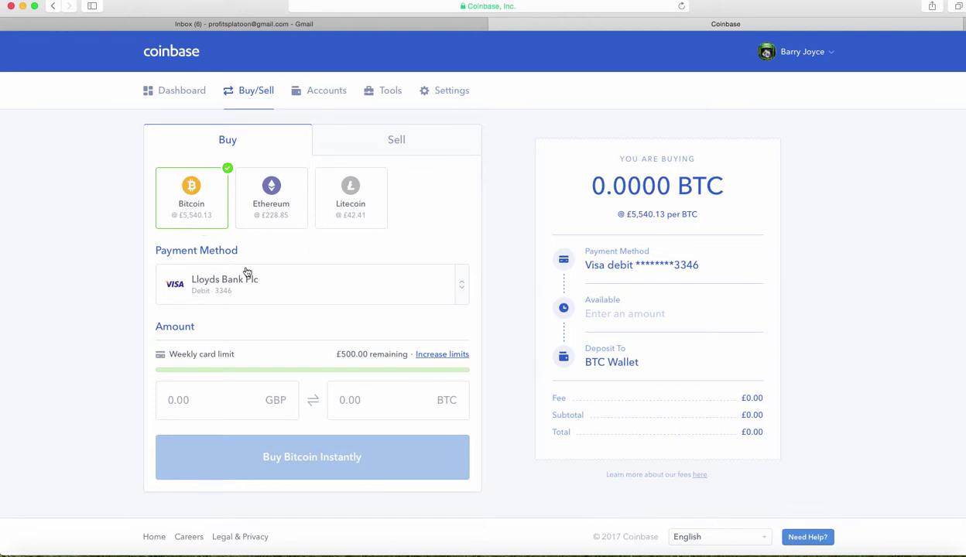
Check the payment method choices and the weekly buy and sell limits, and return to the purchase form.
{"action": "left_click", "coordinate": [463, 289]}
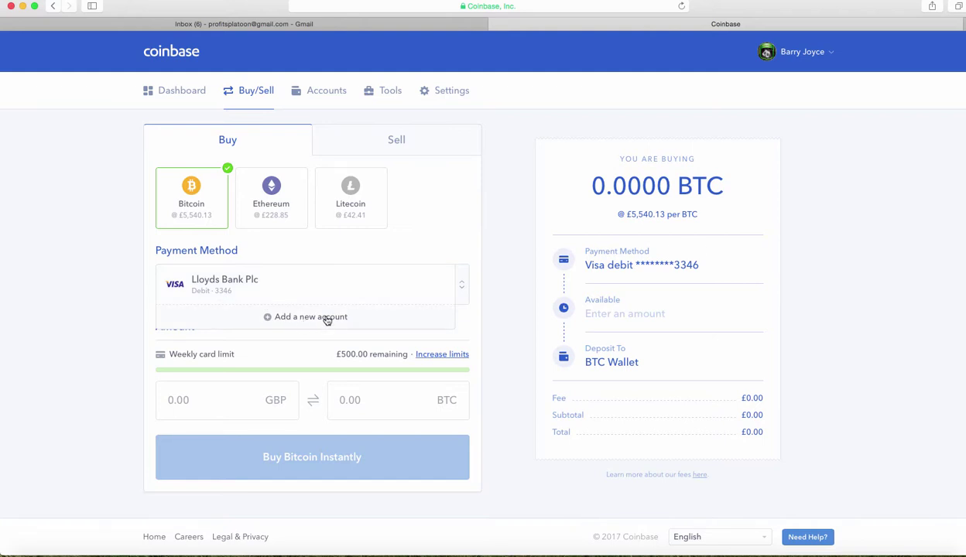
{"action": "left_click", "coordinate": [463, 291]}
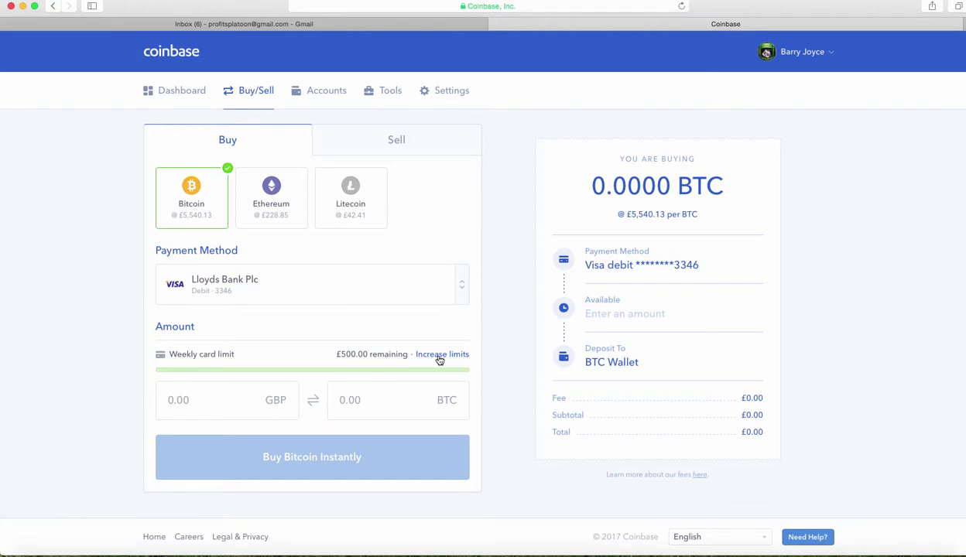
{"action": "left_click", "coordinate": [439, 358]}
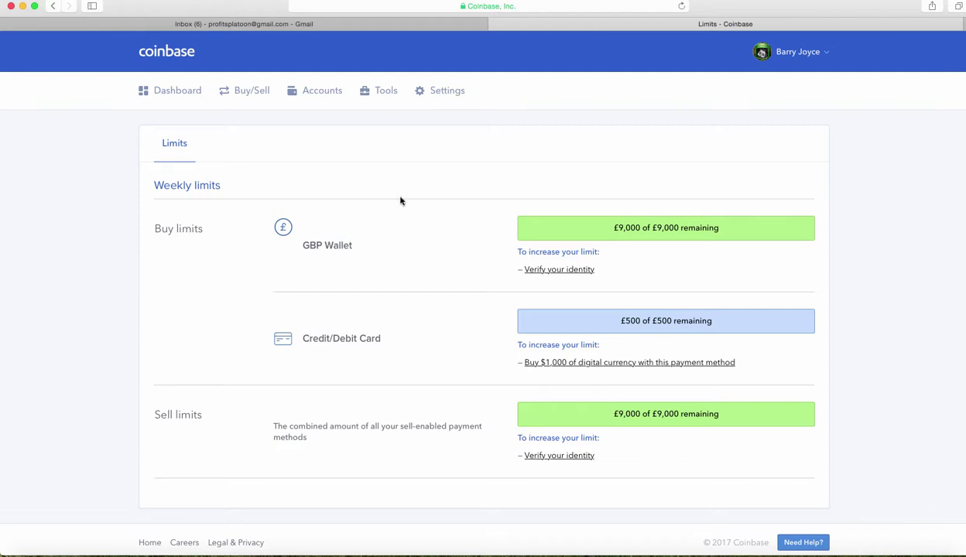
{"action": "left_click", "coordinate": [261, 98]}
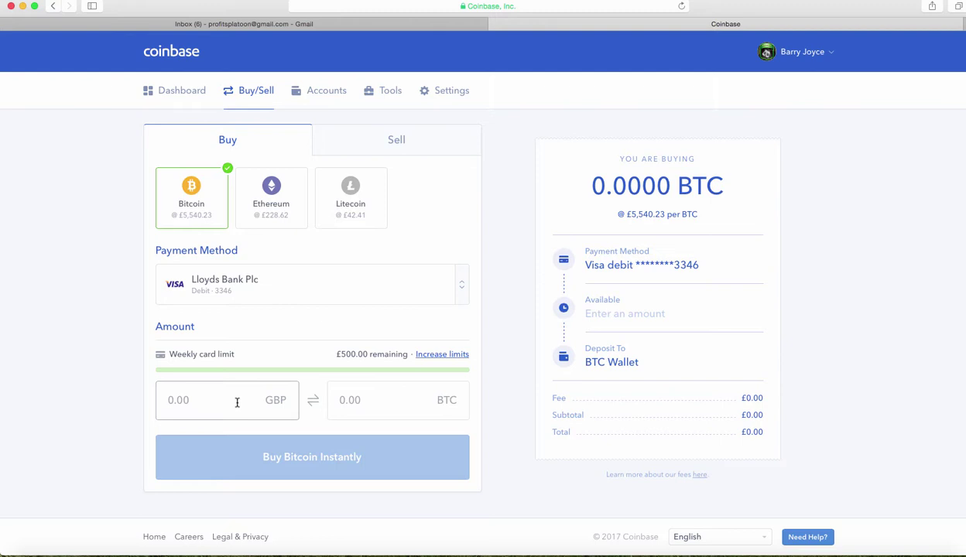
Try out the GBP and BTC amount fields and fill in the maximum allowed Bitcoin purchase.
{"action": "left_click", "coordinate": [191, 401]}
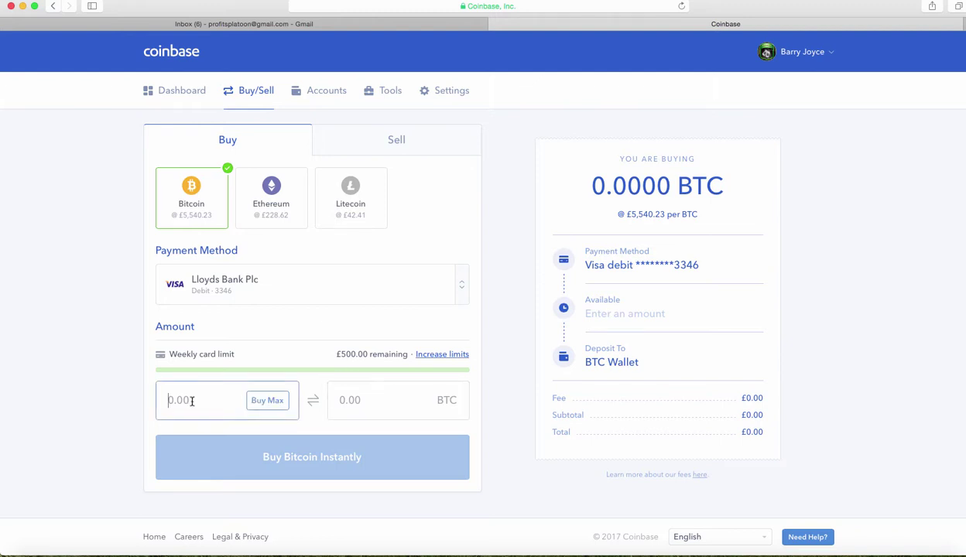
{"action": "left_click", "coordinate": [373, 400]}
{"action": "left_click", "coordinate": [161, 399]}
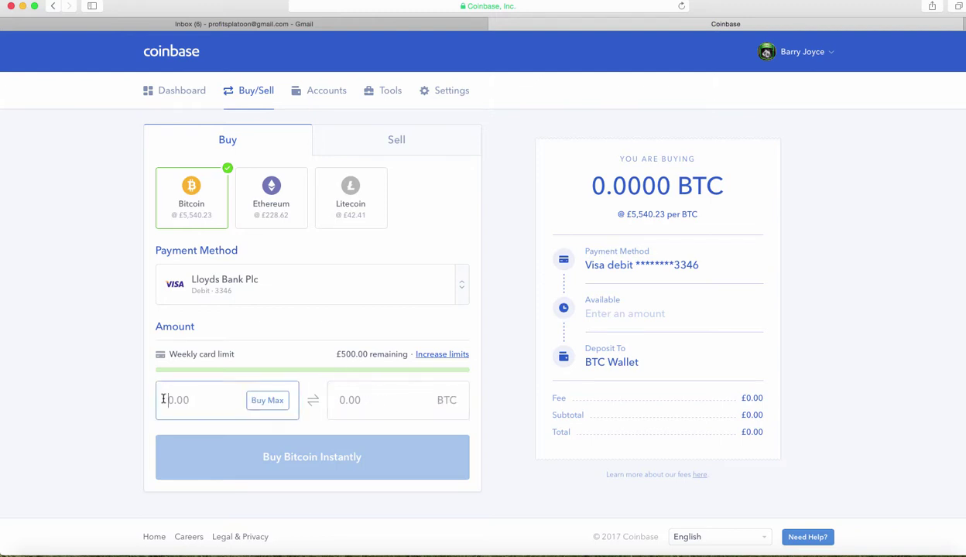
{"action": "left_click", "coordinate": [355, 399]}
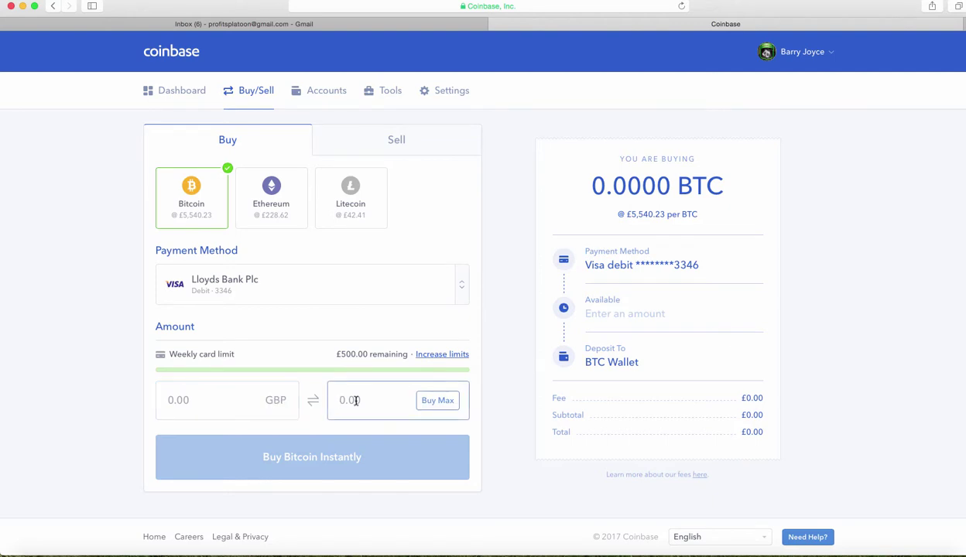
{"action": "left_click", "coordinate": [434, 401]}
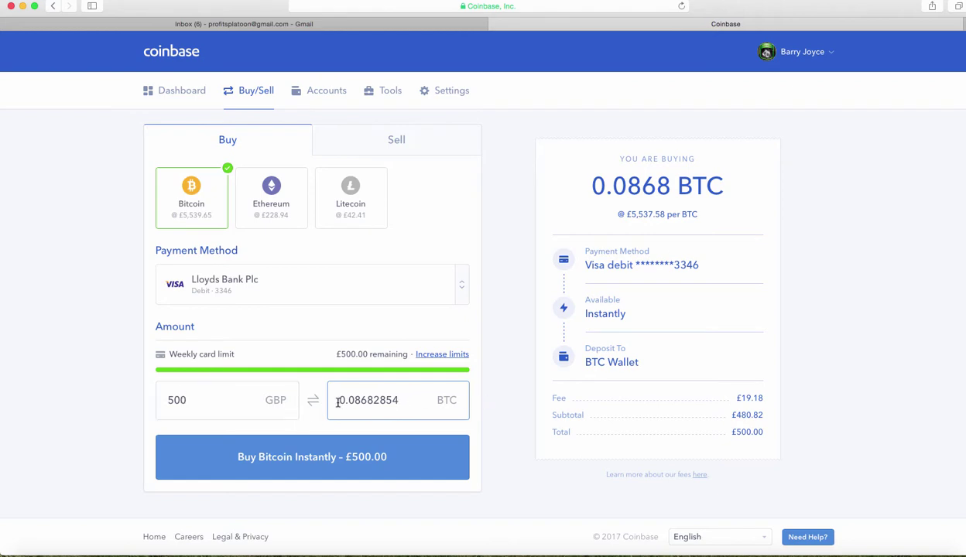
Clear the maximum amount from the Bitcoin purchase form.
{"action": "left_click_drag", "start_coordinate": [331, 400], "coordinate": [394, 400]}
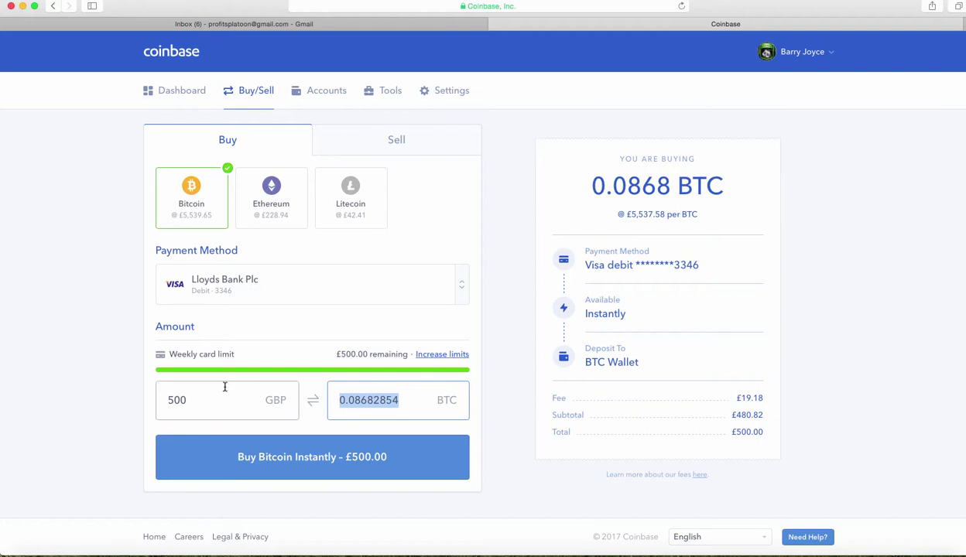
{"action": "left_click", "coordinate": [187, 401]}
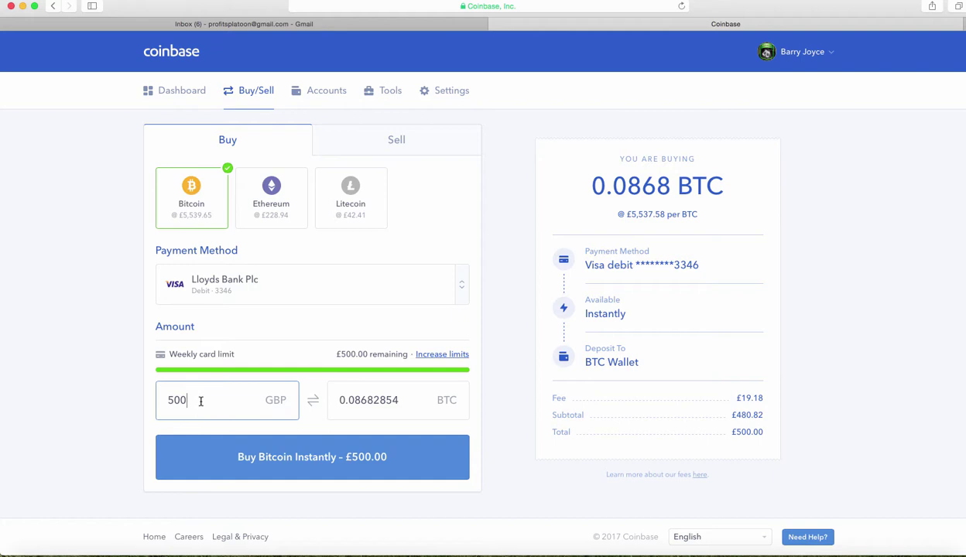
{"action": "key", "text": "BackSpace"}
{"action": "key", "text": "BackSpace"}
{"action": "key", "text": "BackSpace"}
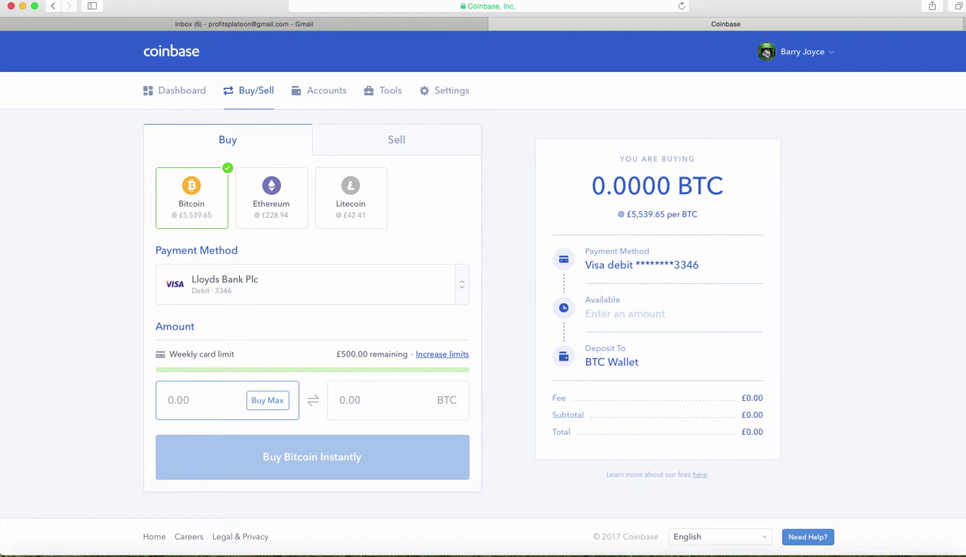
Set the Bitcoin purchase amount to 120 GBP and review the BTC equivalent.
{"action": "left_click", "coordinate": [202, 400]}
{"action": "type", "text": "120"}
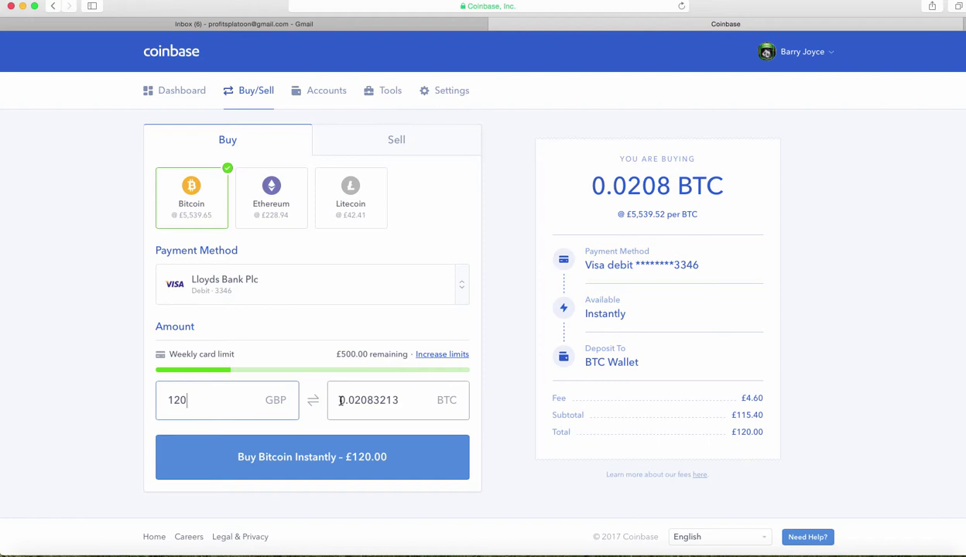
{"action": "left_click_drag", "start_coordinate": [340, 400], "coordinate": [411, 403]}
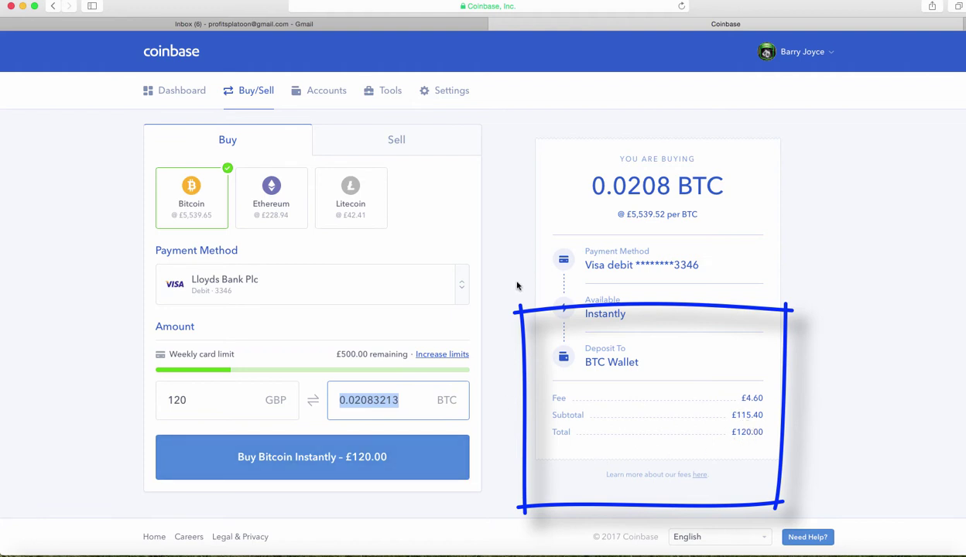
{"action": "left_click", "coordinate": [520, 357]}
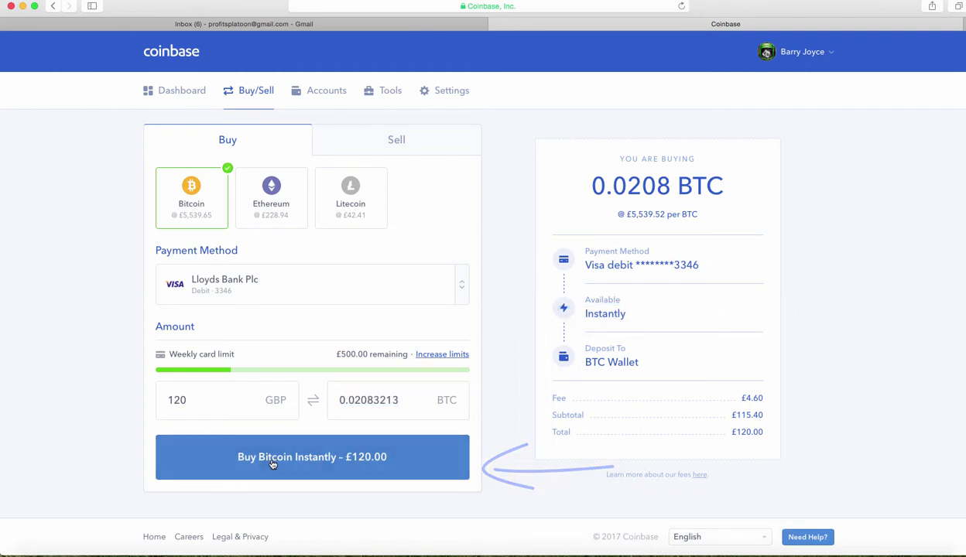
Submit and confirm the instant Bitcoin purchase, and open the accounts overview to check the BTC wallet.
{"action": "left_click", "coordinate": [272, 461]}
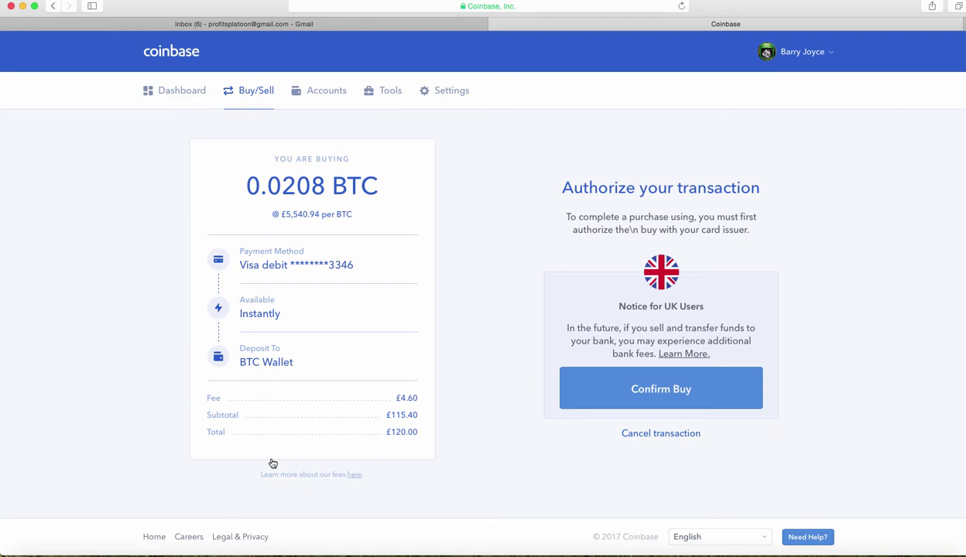
{"action": "left_click", "coordinate": [661, 389]}
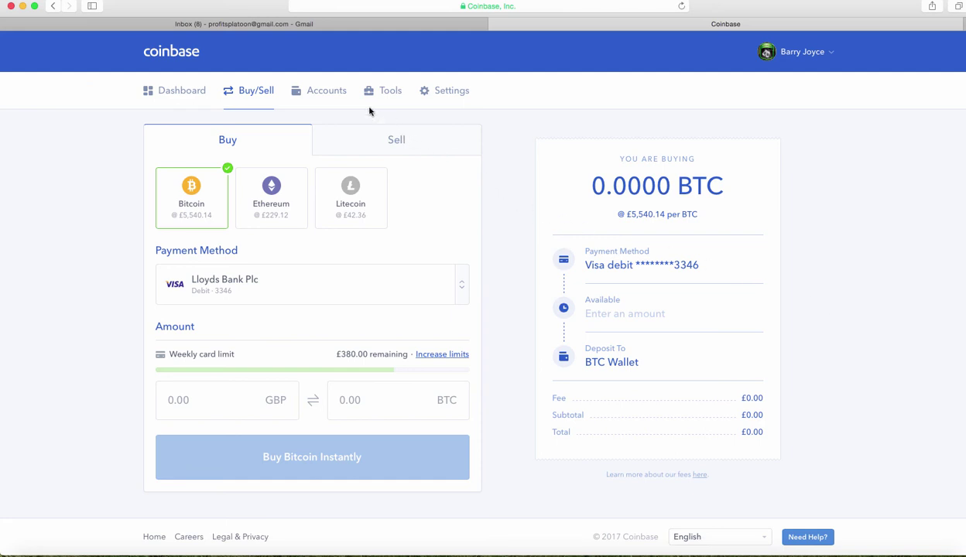
{"action": "left_click", "coordinate": [330, 93]}
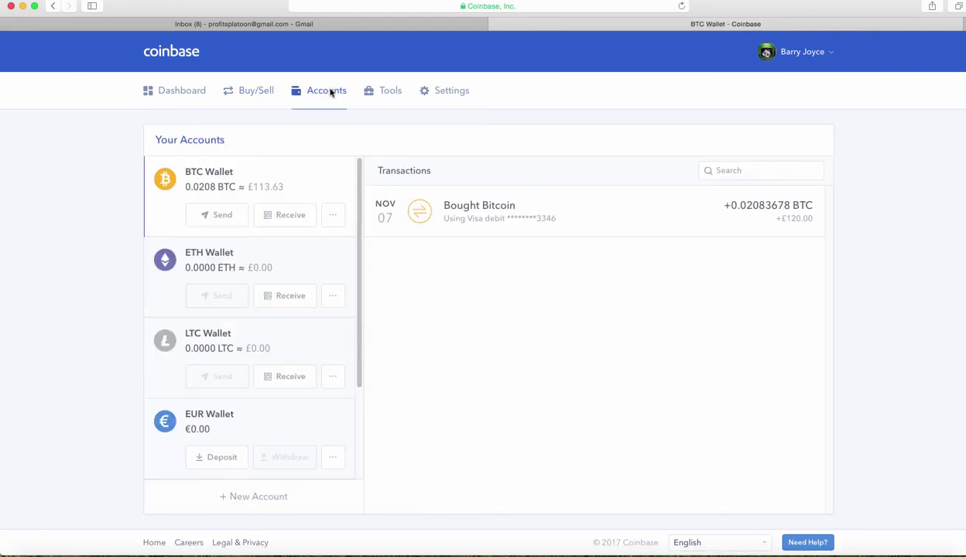